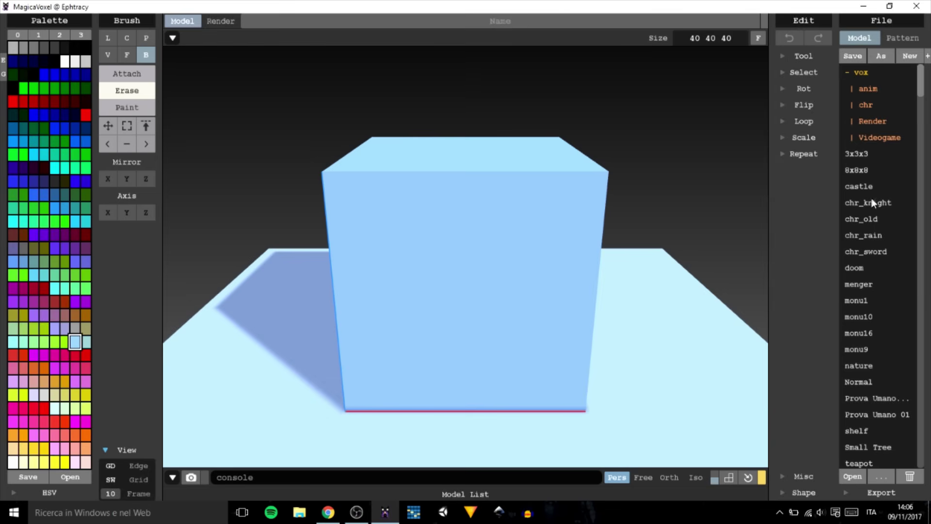
# - Collapse and restore the Edit and Brush panels, then orbit and reset the camera to front view
pyautogui.click(811, 19)
pyautogui.click(830, 19)
pyautogui.click(815, 21)
pyautogui.click(835, 22)
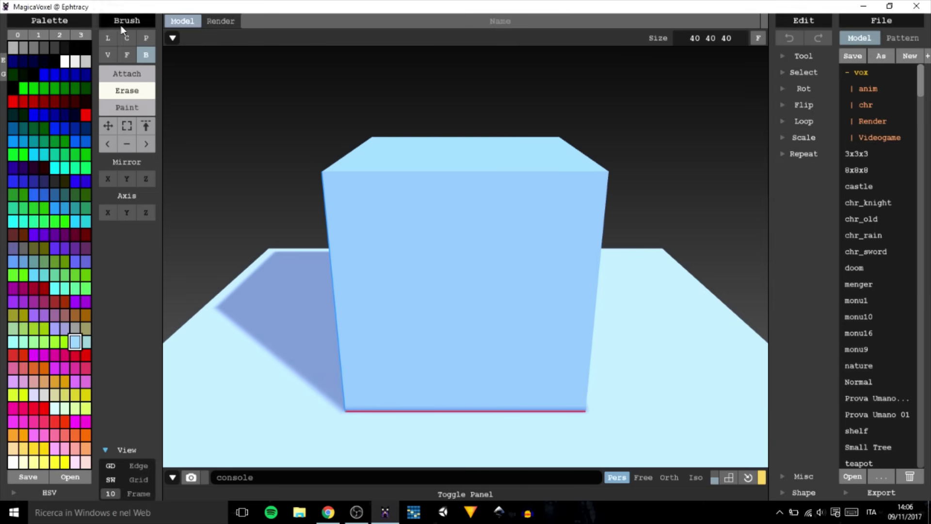
pyautogui.click(122, 21)
pyautogui.click(102, 18)
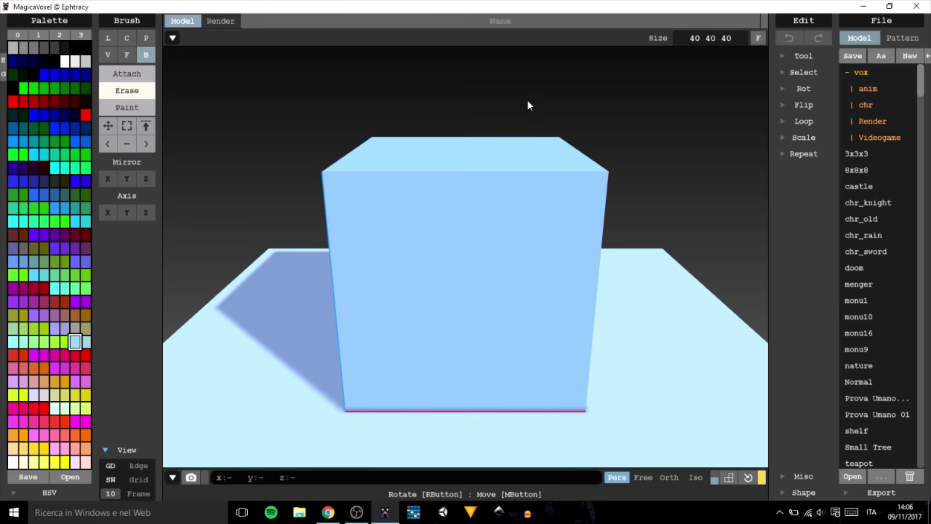
pyautogui.moveTo(546, 208); pyautogui.dragTo(750, 455, button='right')
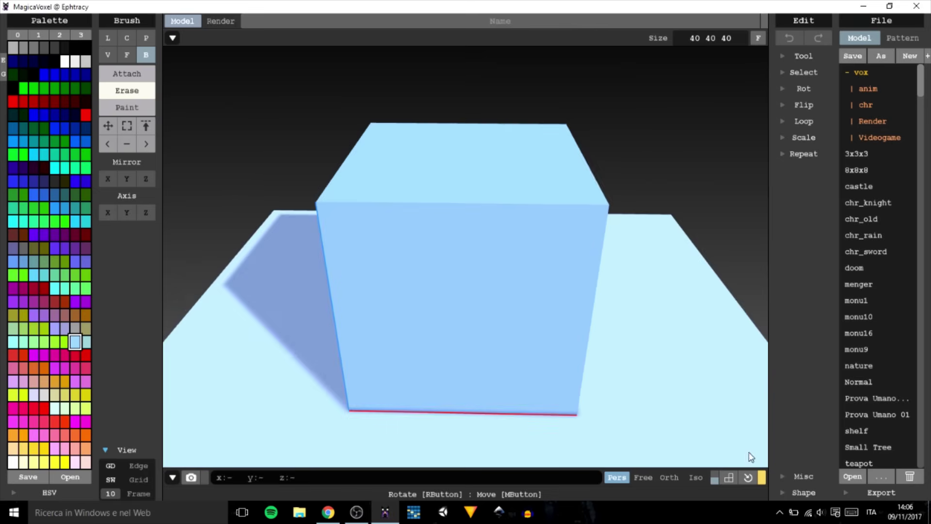
pyautogui.click(748, 477)
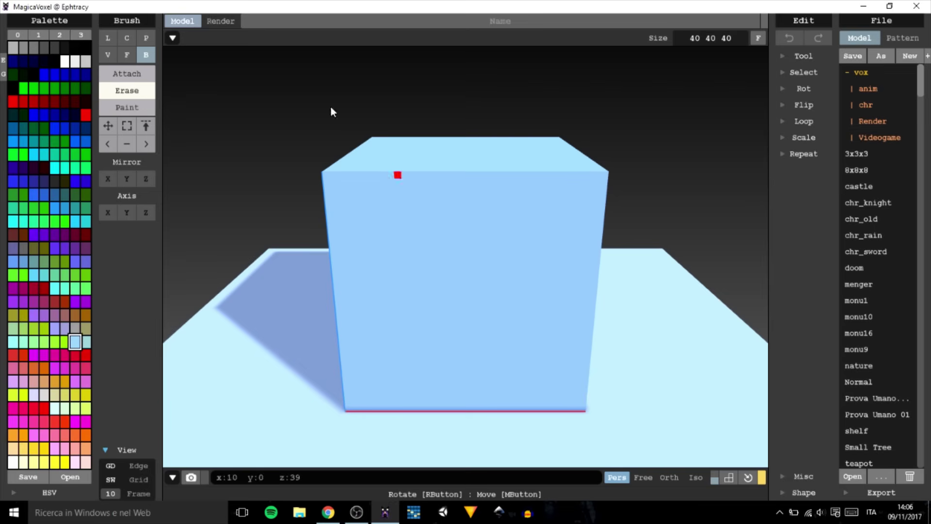
# - Pick yellow-green in the default palette set, briefly viewing another palette set and the HSV sliders
pyautogui.click(31, 193)
pyautogui.click(55, 115)
pyautogui.click(24, 235)
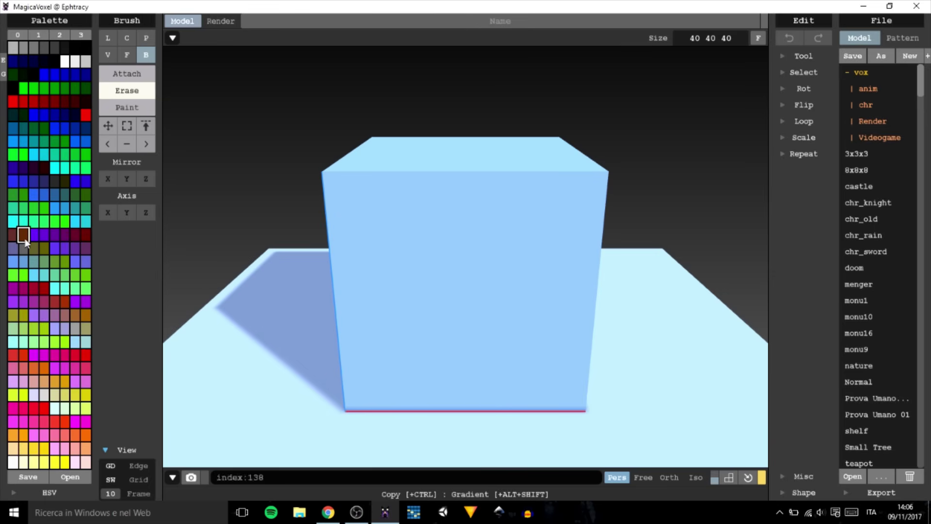
pyautogui.click(44, 328)
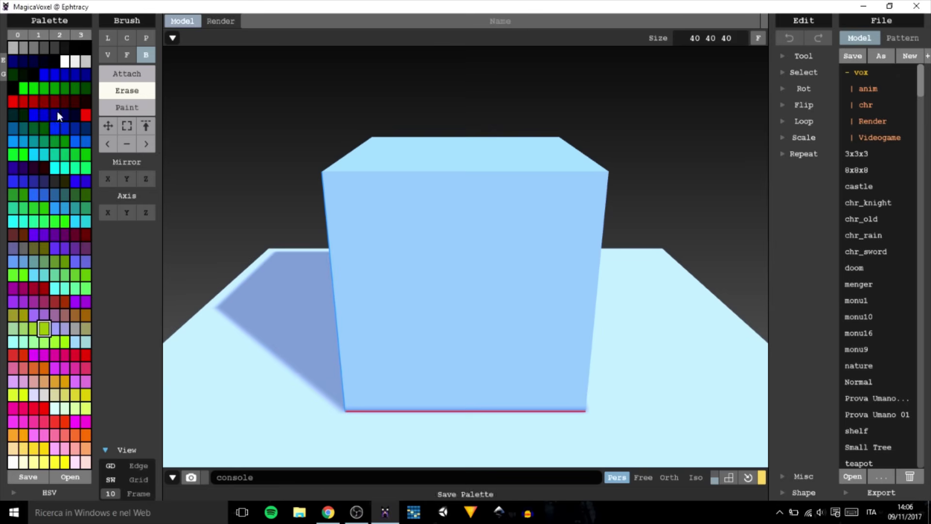
pyautogui.click(43, 34)
pyautogui.click(17, 35)
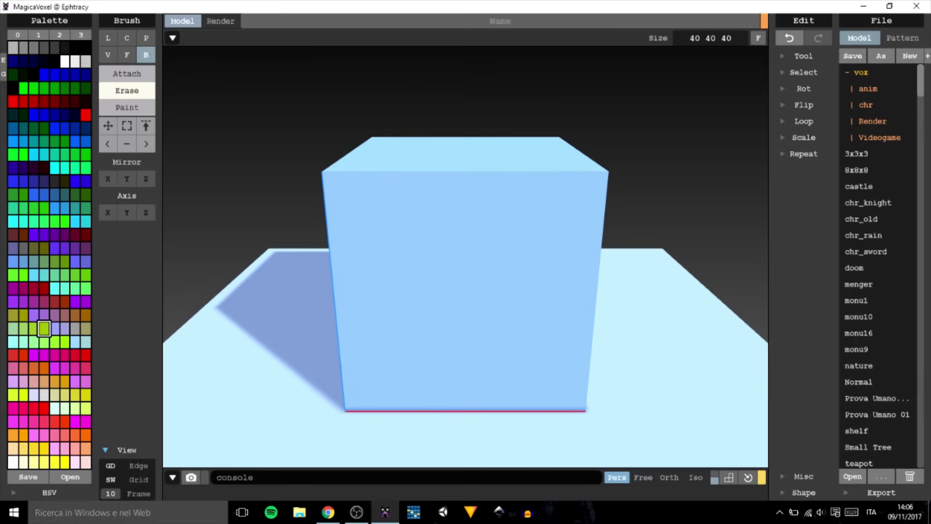
pyautogui.click(13, 492)
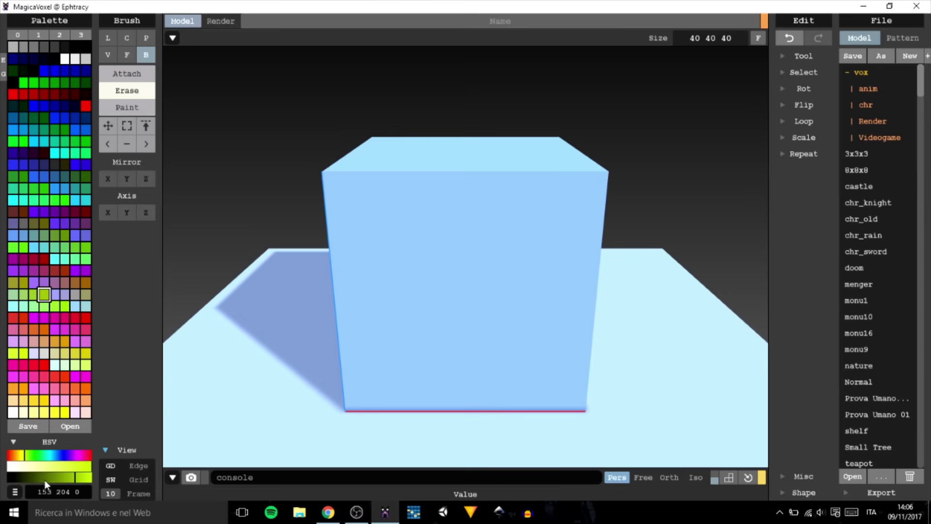
pyautogui.click(57, 442)
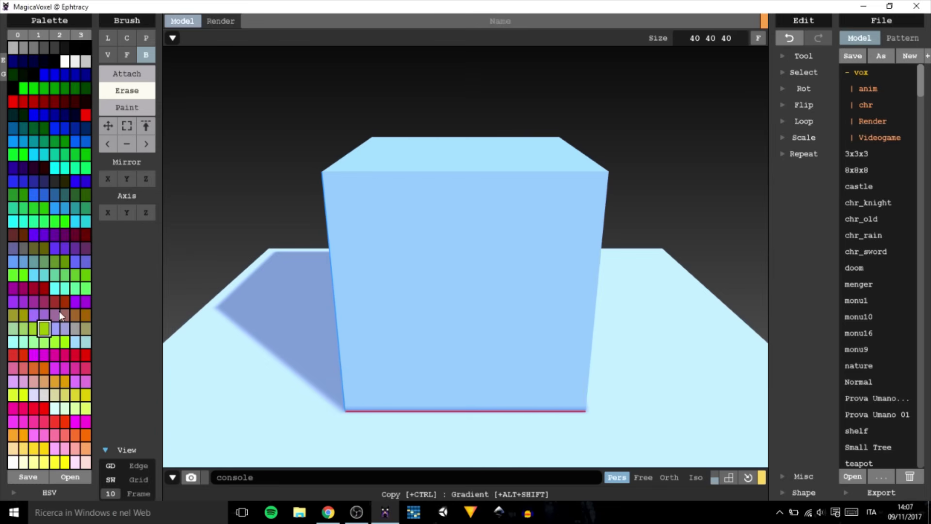
# - Toggle the Palette panel open and closed, leaving it collapsed
pyautogui.click(56, 19)
pyautogui.click(13, 19)
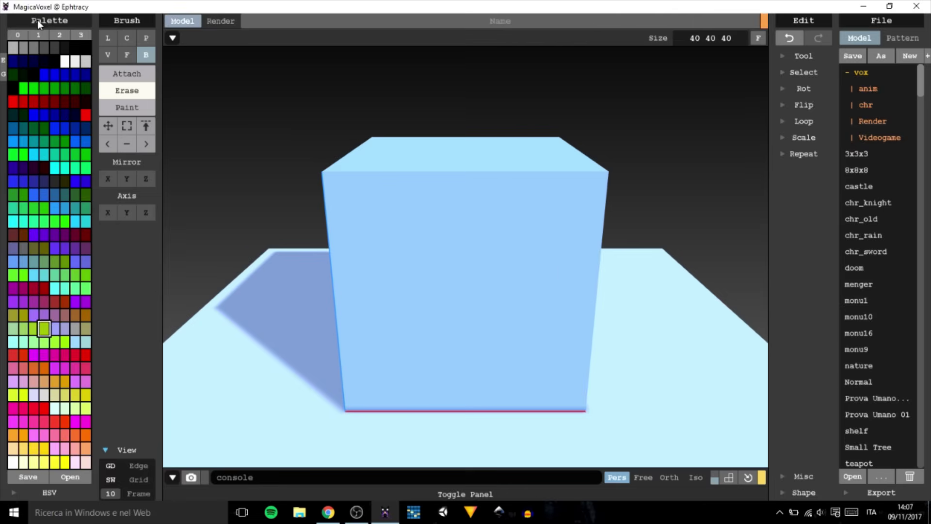
pyautogui.click(37, 19)
pyautogui.click(8, 21)
pyautogui.click(36, 20)
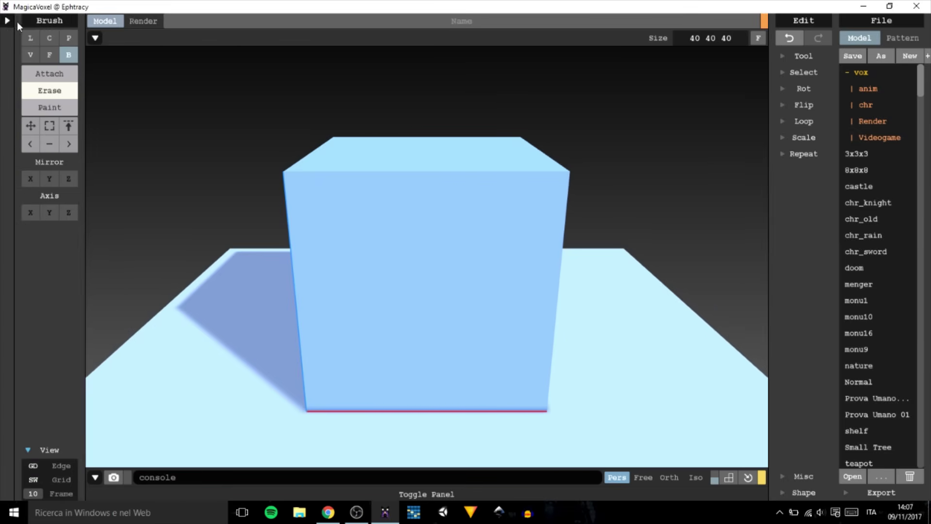
pyautogui.click(16, 22)
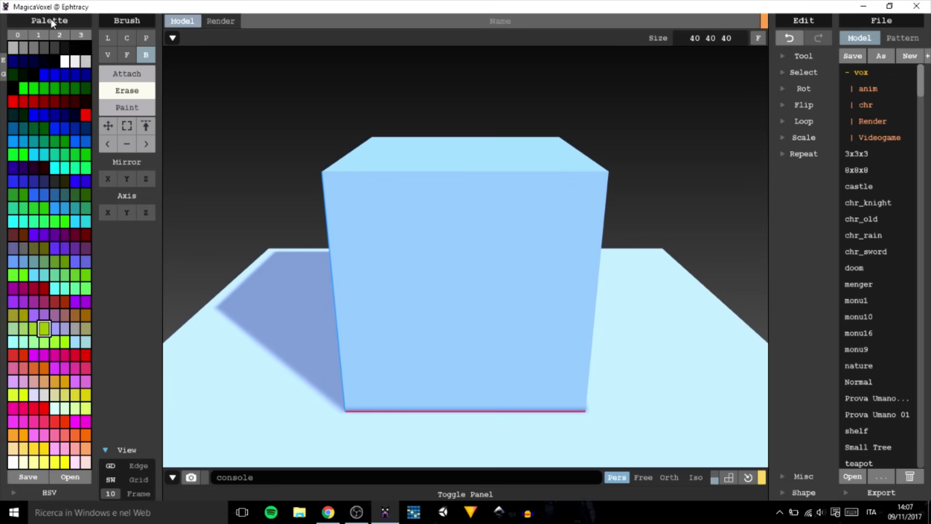
pyautogui.click(51, 19)
pyautogui.click(8, 20)
pyautogui.click(52, 19)
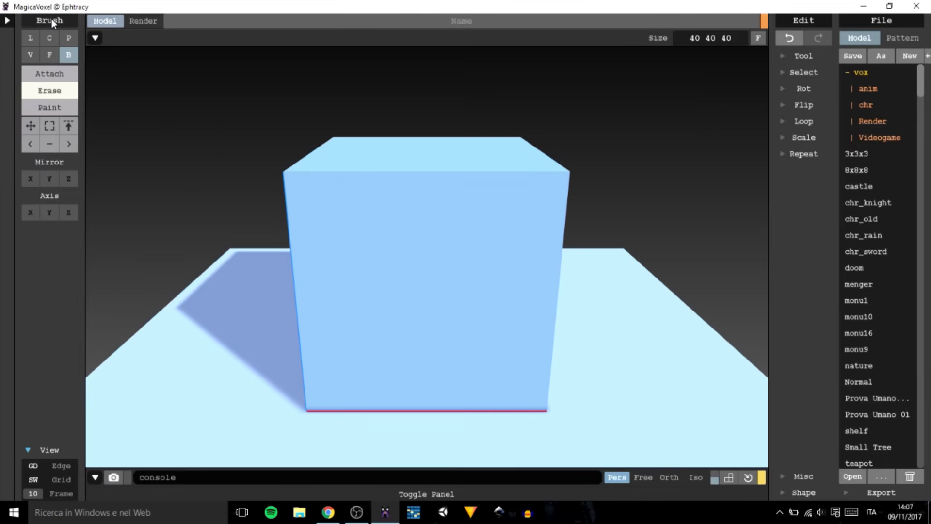
# - Set the eraser to V mode with a flat 2D size-6 square and carve test holes in the cube's front
pyautogui.click(49, 125)
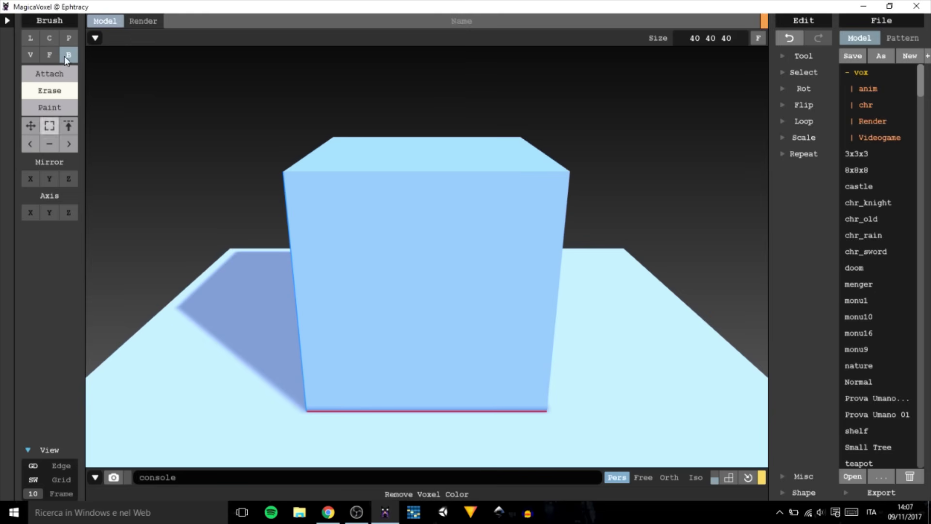
pyautogui.click(66, 56)
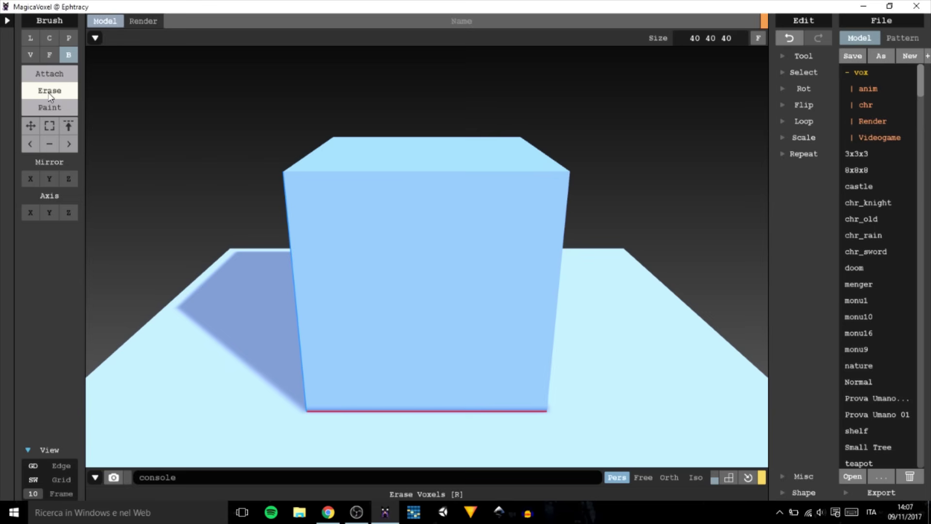
pyautogui.click(30, 55)
pyautogui.click(403, 242)
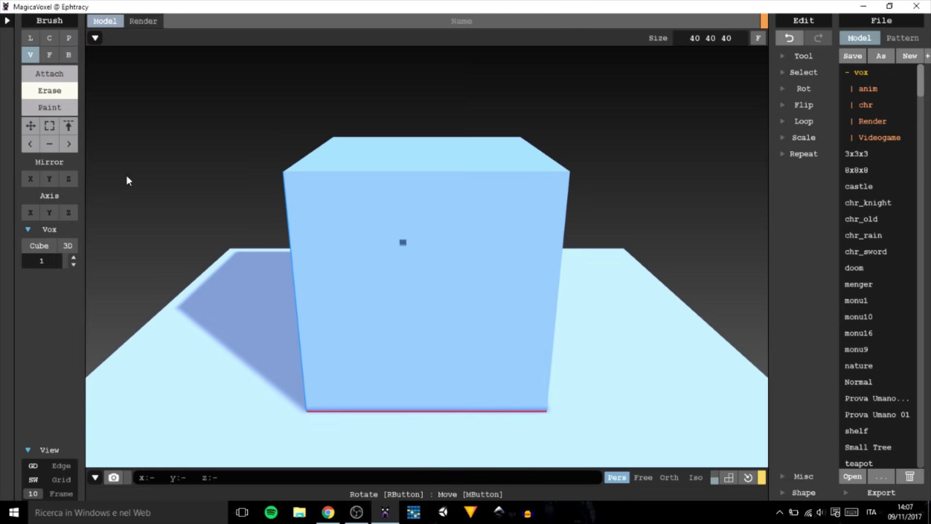
pyautogui.click(66, 245)
pyautogui.click(476, 271)
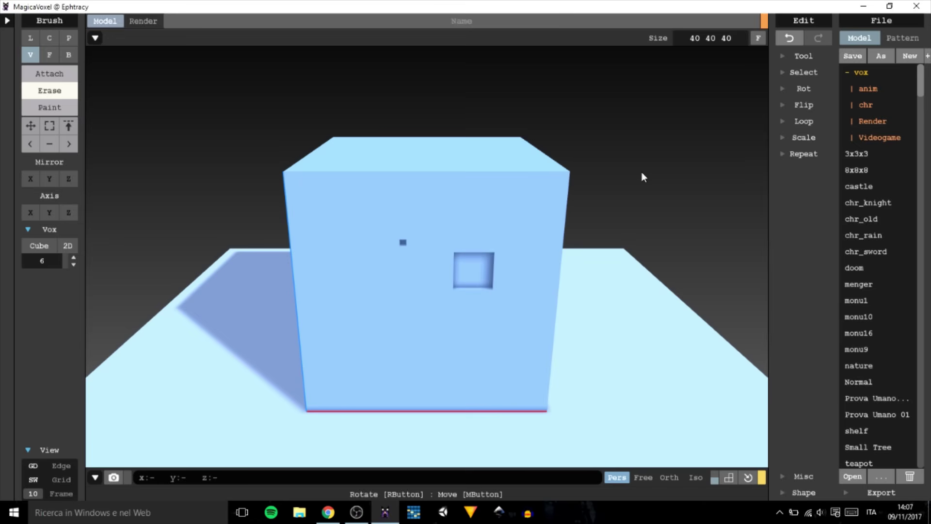
# - Undo the erase strokes, redo, then undo again so the cube's face is solid
pyautogui.hotkey('ctrl', 'z')
pyautogui.hotkey('ctrl', 'z')
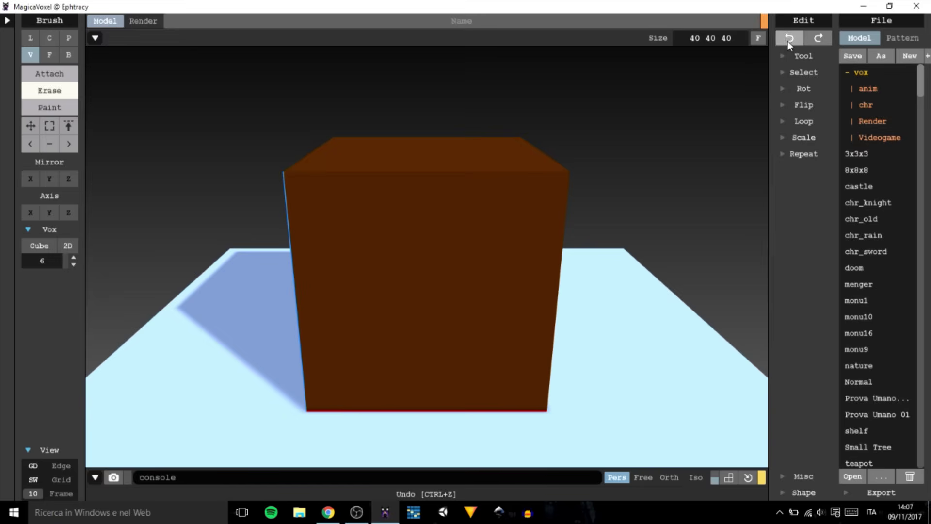
pyautogui.click(818, 39)
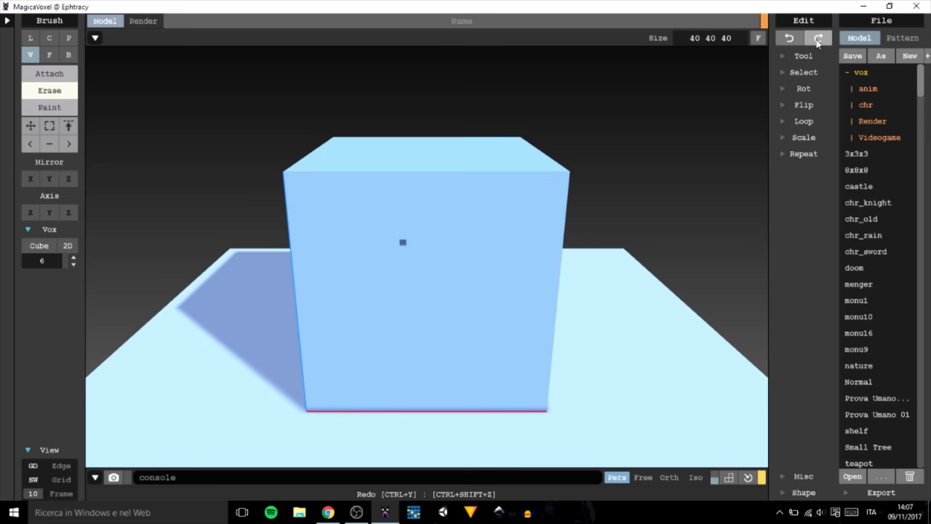
pyautogui.click(789, 37)
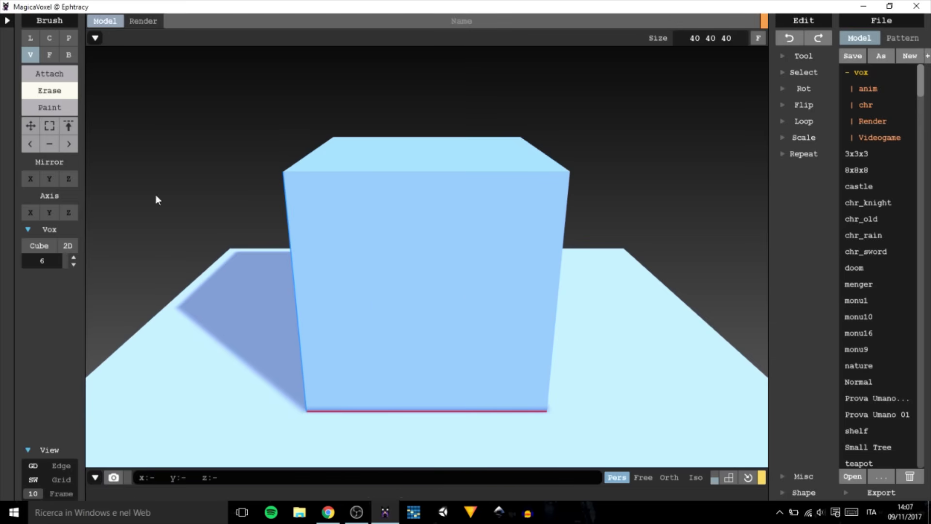
# - Collapse the Brush panel and activate the console bar for typing commands
pyautogui.click(51, 20)
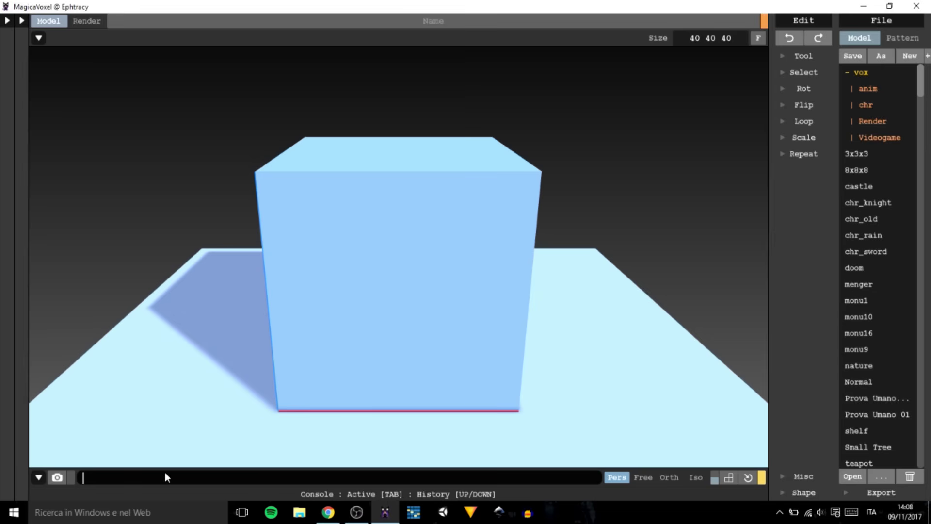
pyautogui.click(195, 480)
# - Turn on the camera rulers, orbit above the cube, and reset to the front view
pyautogui.click(734, 480)
pyautogui.moveTo(665, 318); pyautogui.dragTo(711, 456, button='right')
pyautogui.click(747, 477)
pyautogui.moveTo(588, 362); pyautogui.dragTo(564, 323, button='right')
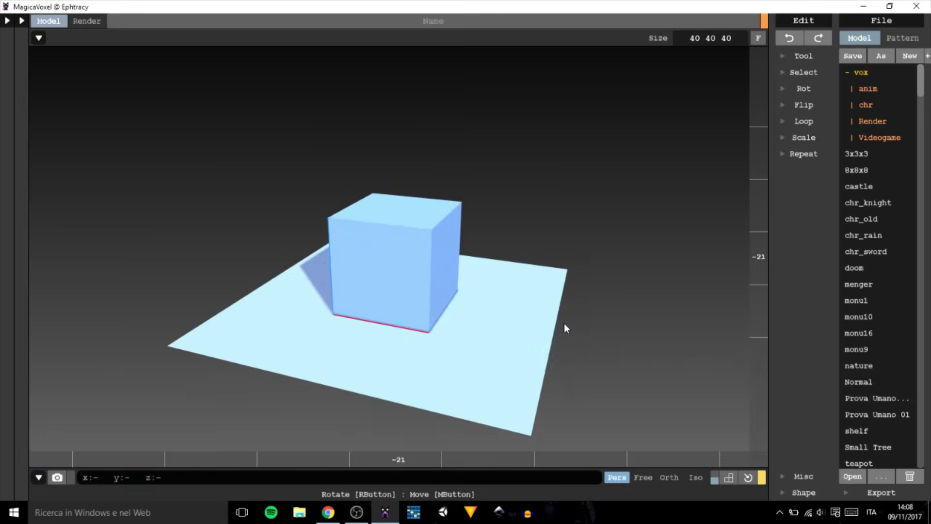
# - Try the orthographic camera, return to a perspective front view, and hide the console strip
pyautogui.click(669, 477)
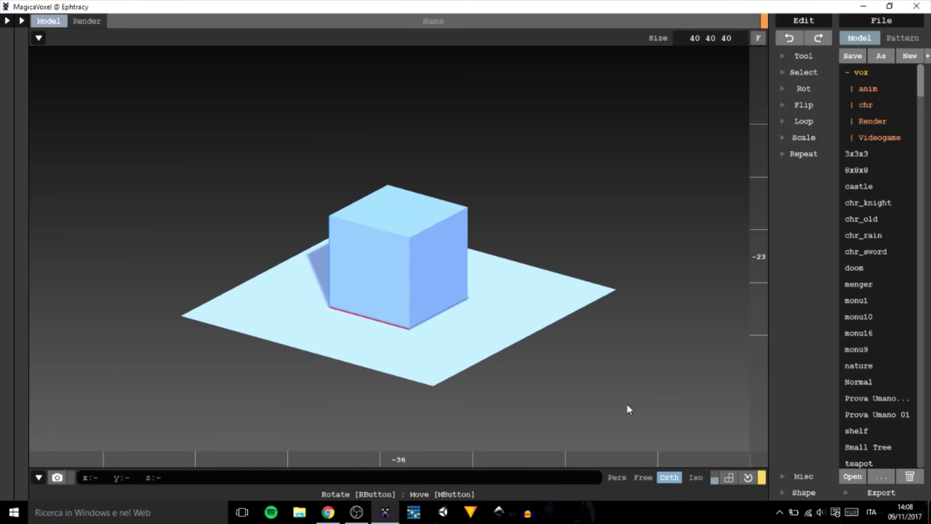
pyautogui.moveTo(627, 404); pyautogui.dragTo(579, 370, button='right')
pyautogui.scroll(3, 580, 370)
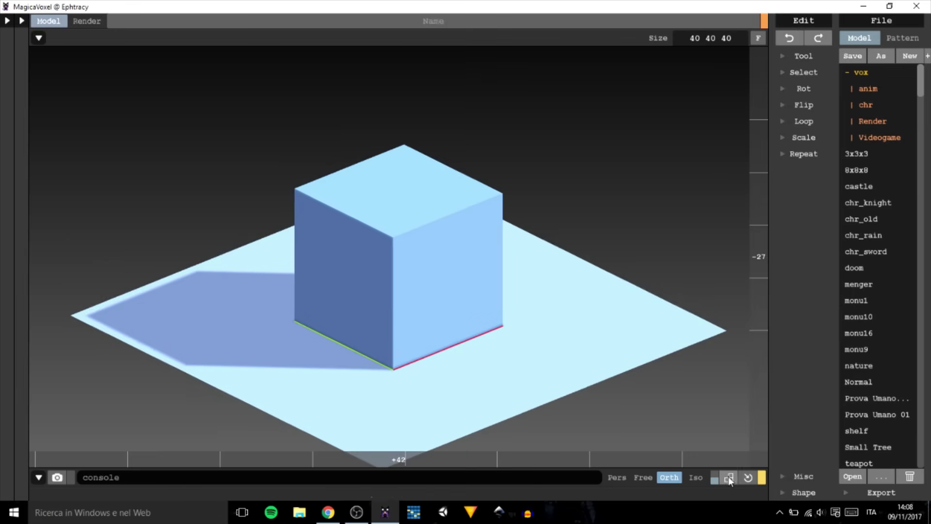
pyautogui.click(746, 477)
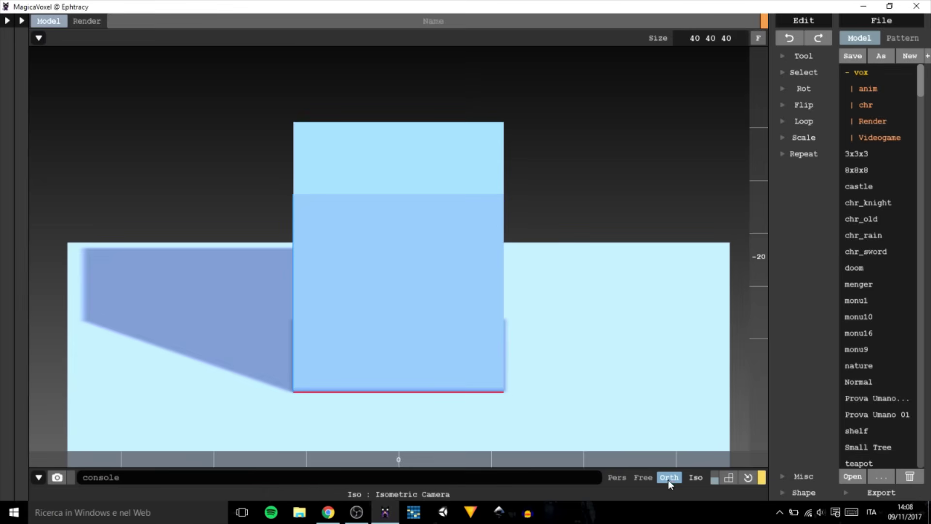
pyautogui.click(617, 477)
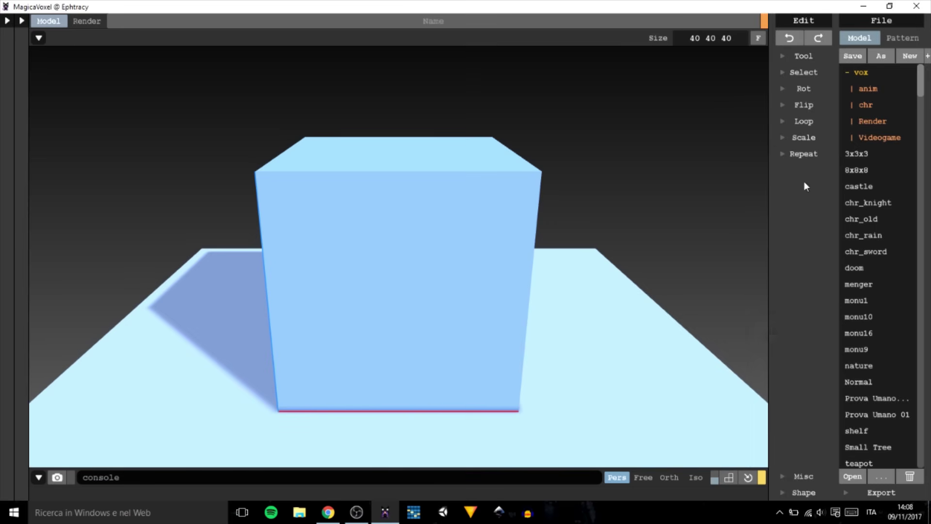
pyautogui.click(39, 478)
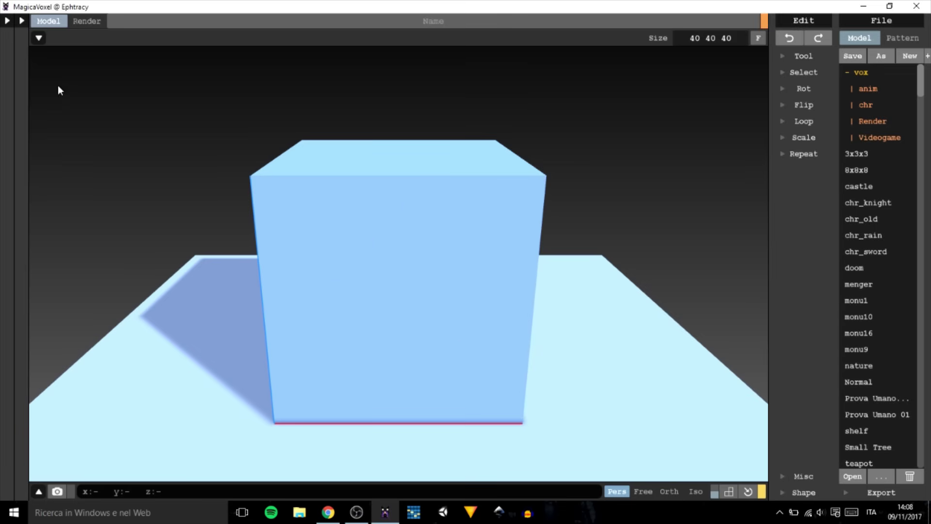
# - Choose the Box-mode selection brush, box-select the whole cube, deselect it, and reset the view
pyautogui.click(21, 21)
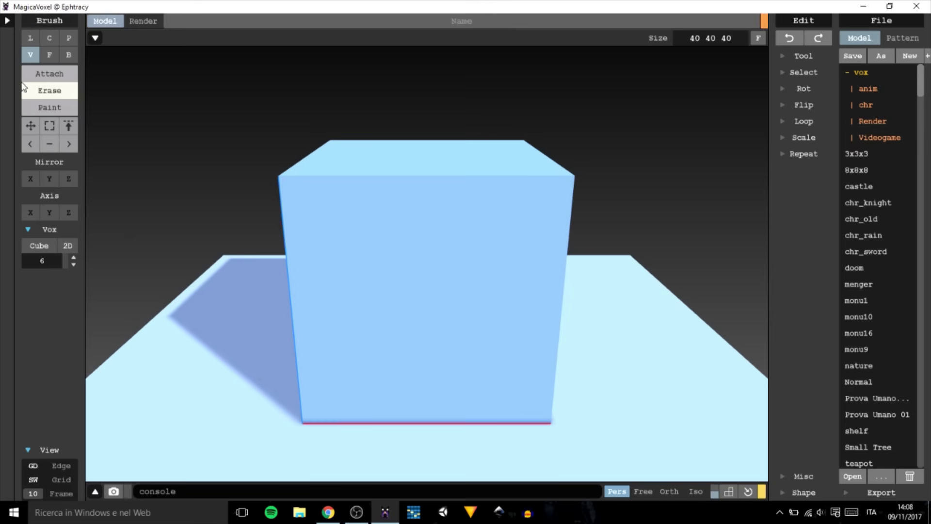
pyautogui.click(53, 128)
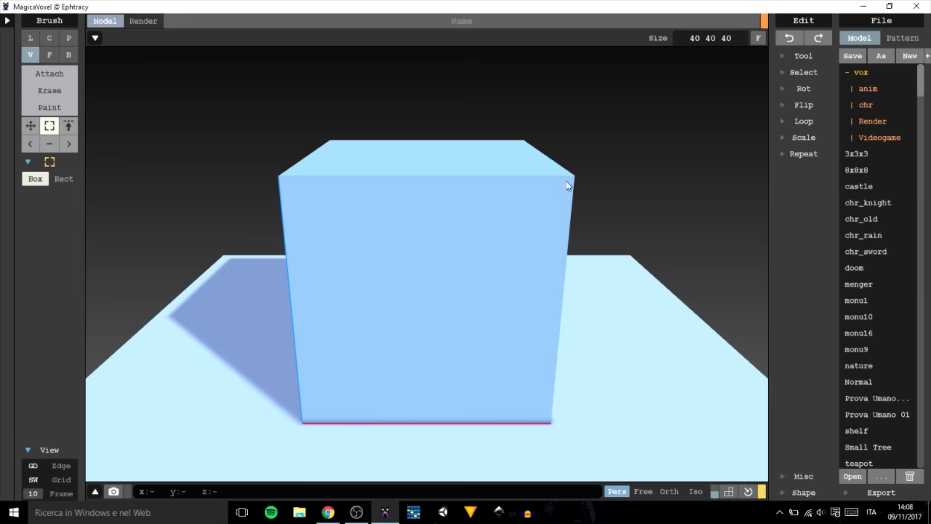
pyautogui.moveTo(565, 183); pyautogui.dragTo(569, 160, button='right')
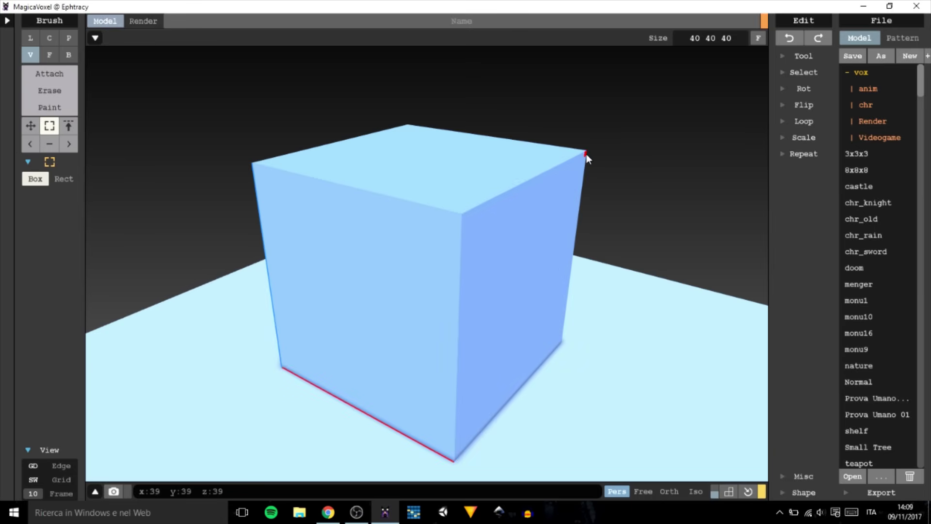
pyautogui.moveTo(585, 155); pyautogui.dragTo(273, 376)
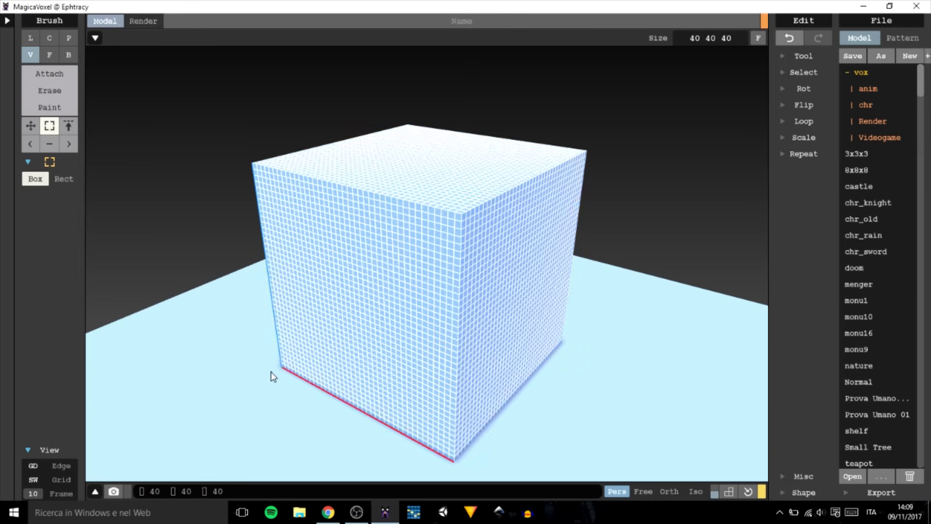
pyautogui.click(187, 336)
pyautogui.moveTo(201, 345); pyautogui.dragTo(301, 369, button='right')
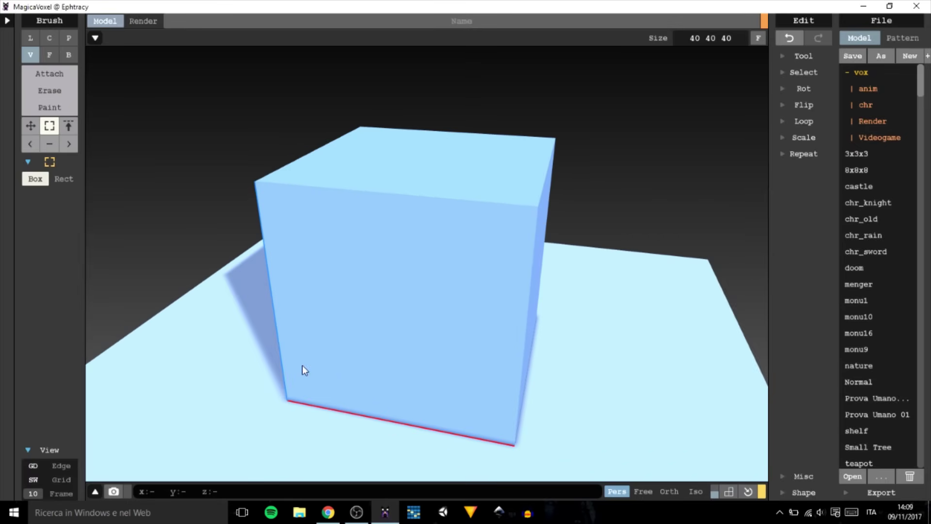
pyautogui.click(748, 491)
pyautogui.moveTo(570, 321); pyautogui.dragTo(516, 284, button='right')
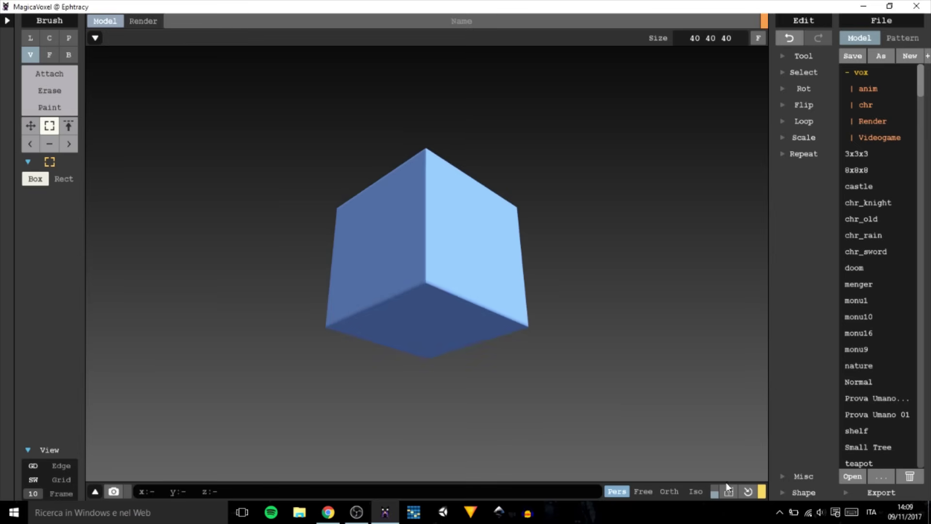
pyautogui.click(749, 491)
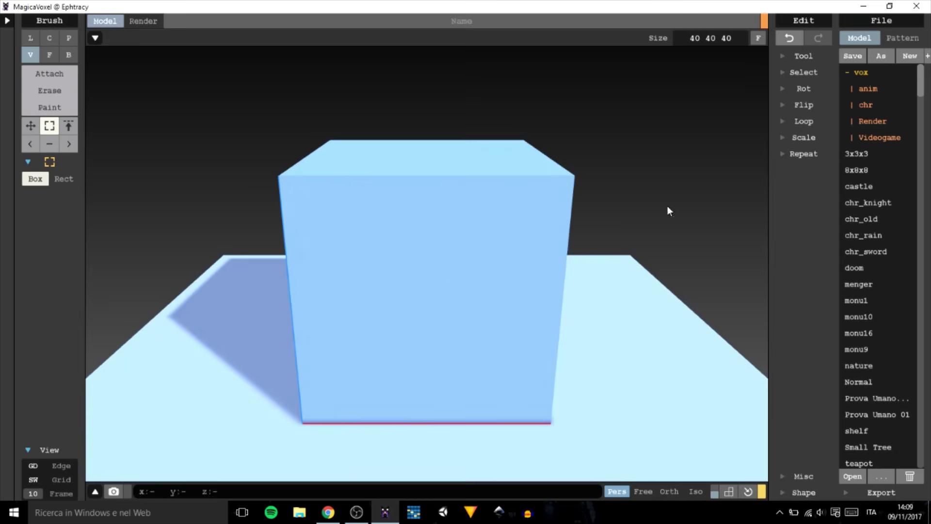
# - Select all voxels, copy the cube, and collapse the Brush panel
pyautogui.click(805, 76)
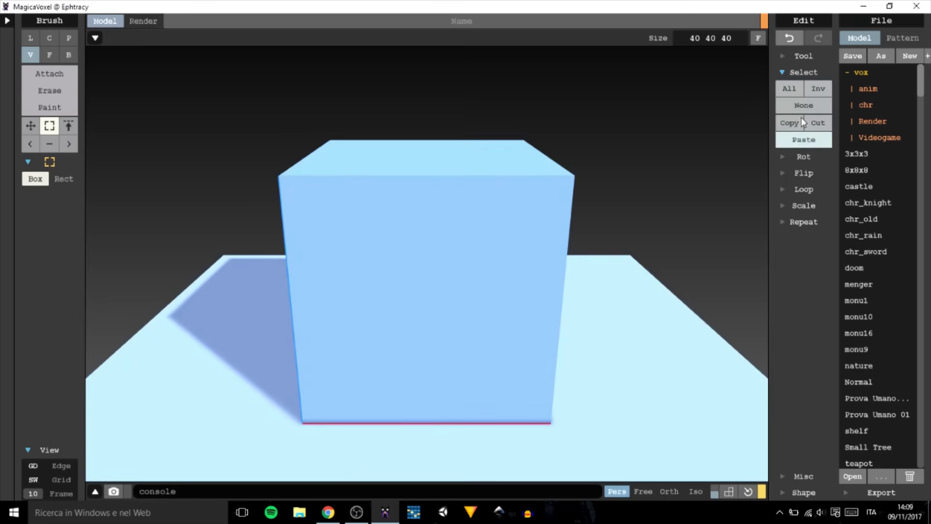
pyautogui.click(790, 88)
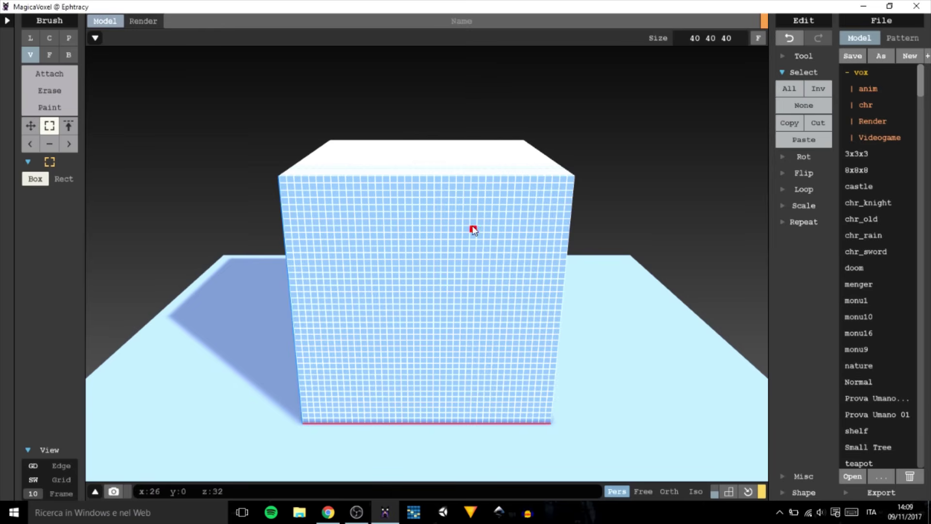
pyautogui.moveTo(474, 228); pyautogui.dragTo(483, 243, button='right')
pyautogui.click(789, 119)
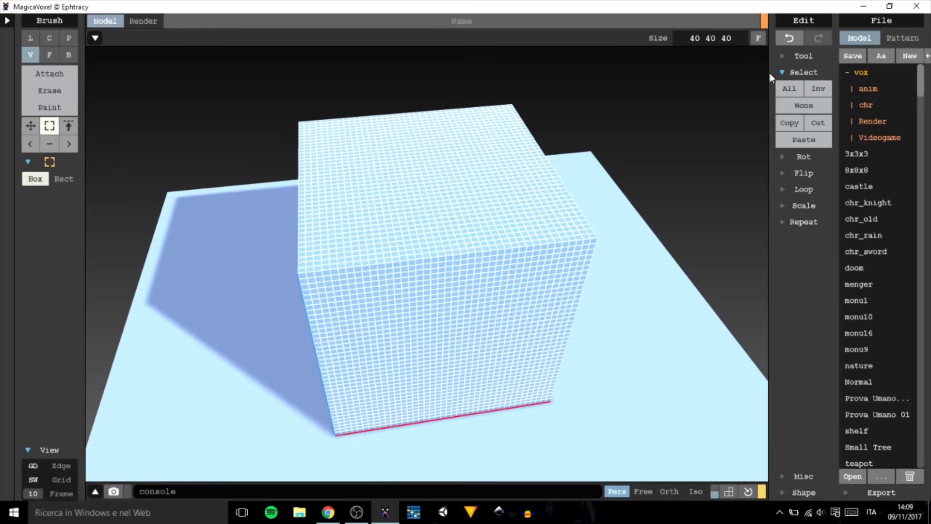
pyautogui.click(785, 69)
pyautogui.click(19, 18)
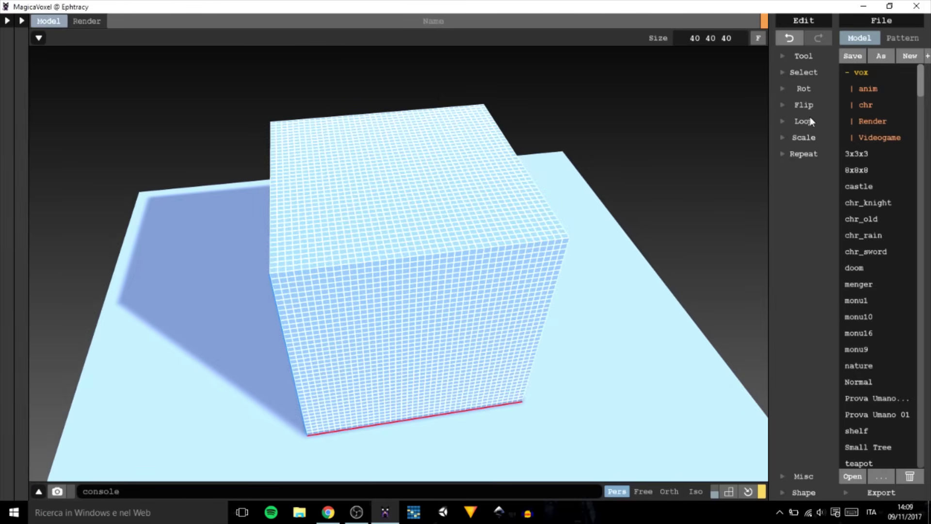
# - Deselect all voxels, reset the view to the front, and collapse the Edit panel
pyautogui.click(806, 72)
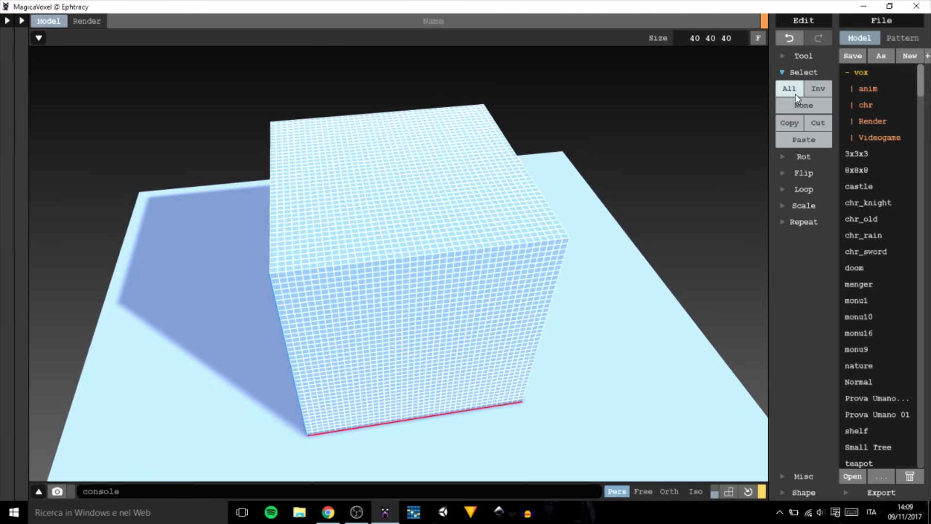
pyautogui.click(795, 94)
pyautogui.click(799, 70)
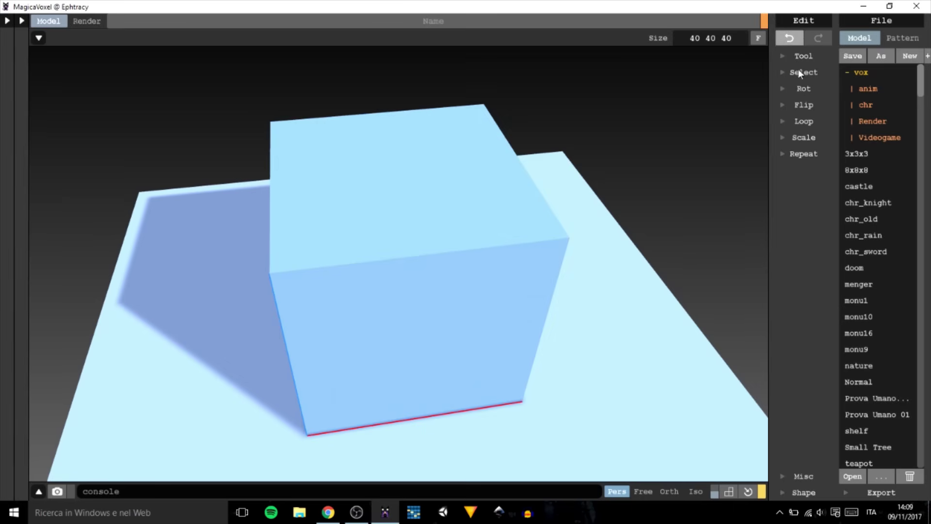
pyautogui.click(749, 491)
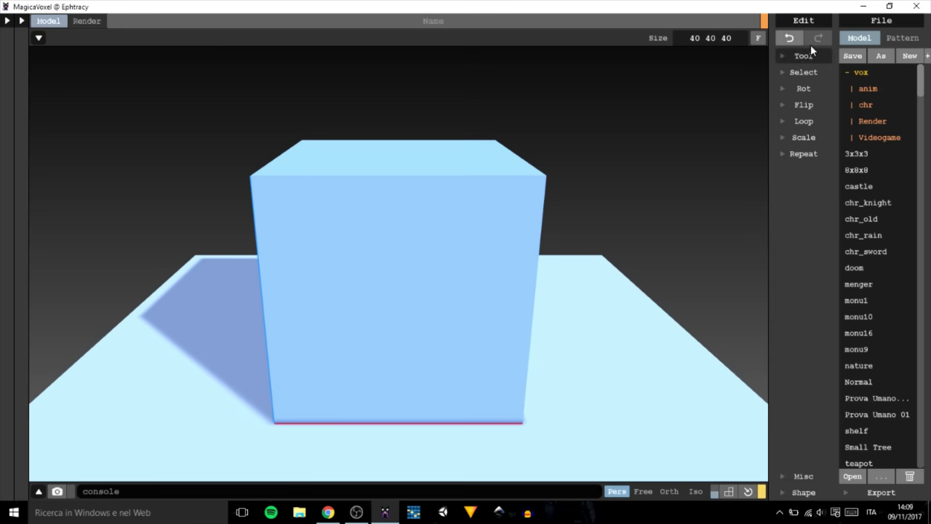
pyautogui.click(805, 20)
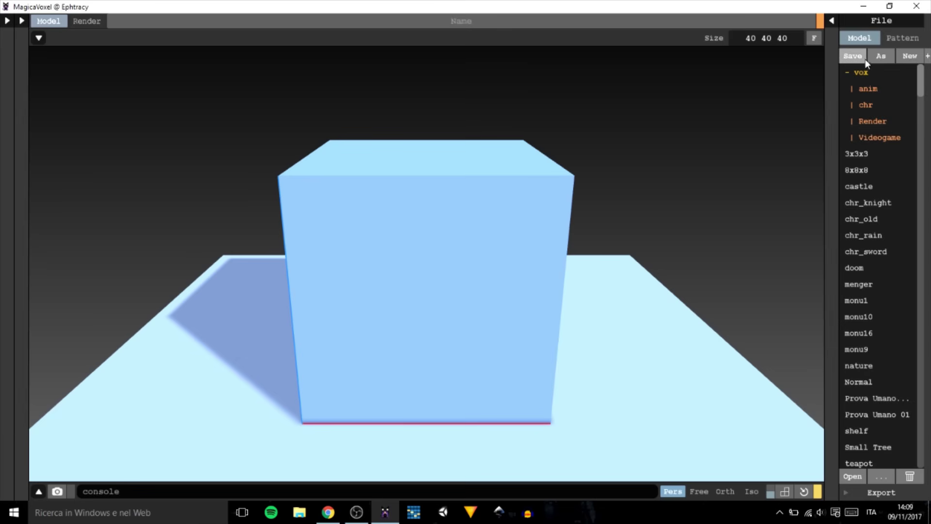
# - Peek at the Pattern list and Export format options, then collapse the File panel
pyautogui.click(900, 38)
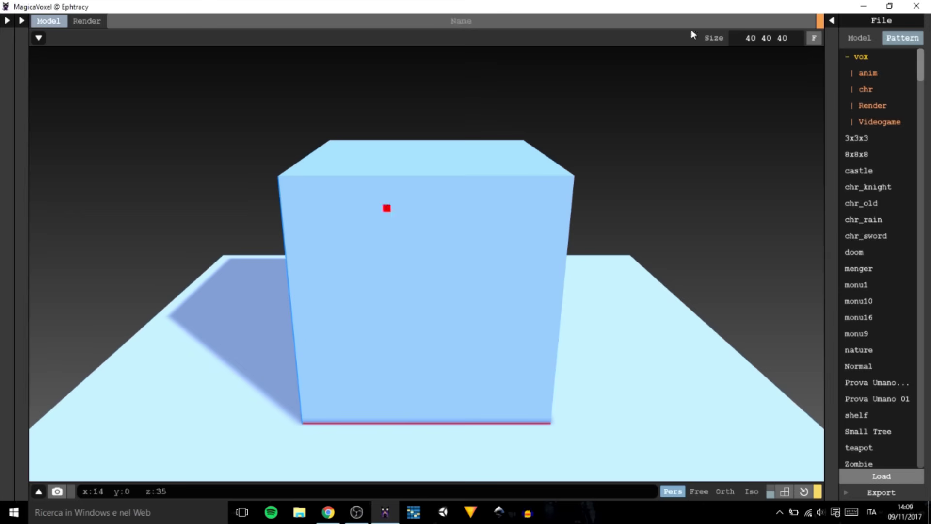
pyautogui.click(865, 38)
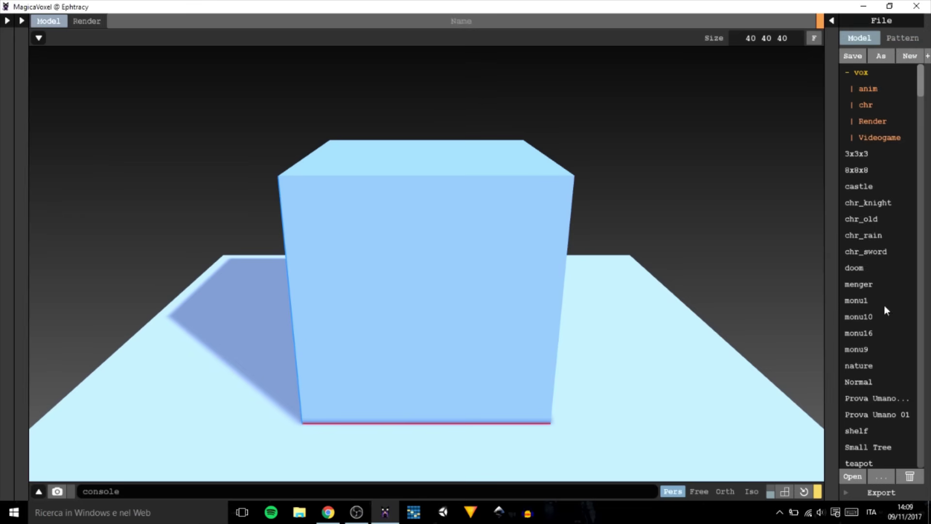
pyautogui.click(867, 494)
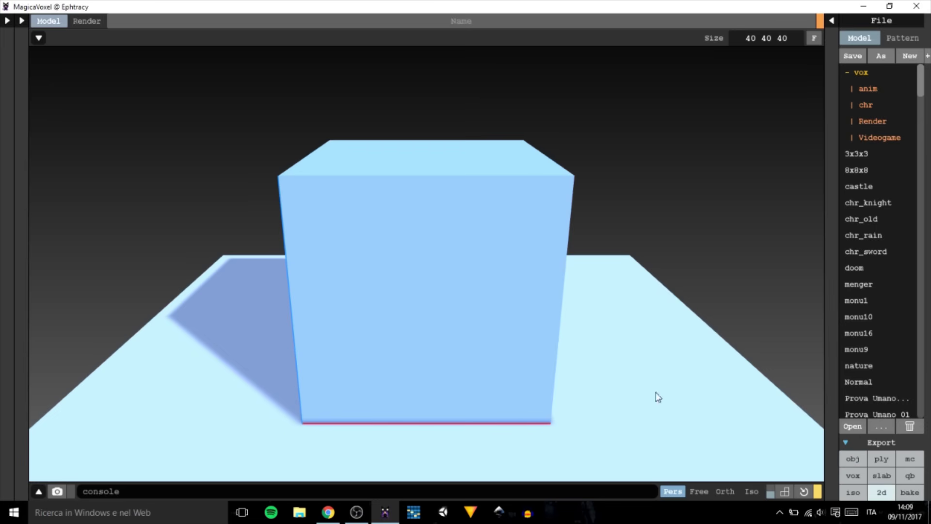
pyautogui.click(866, 441)
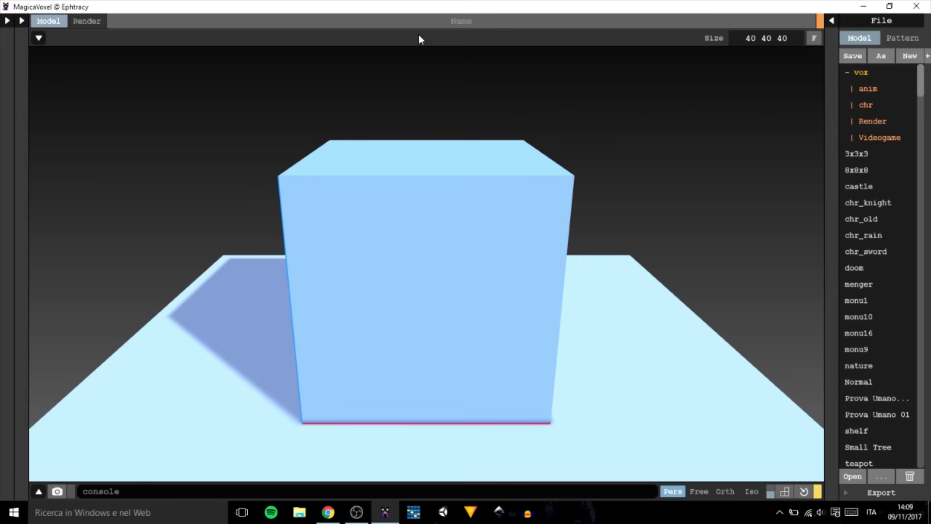
pyautogui.click(852, 25)
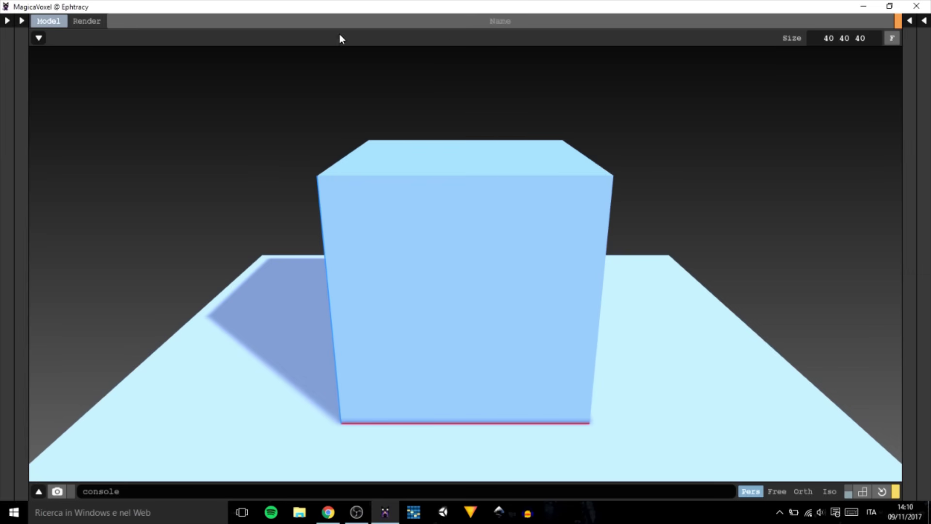
pyautogui.click(39, 38)
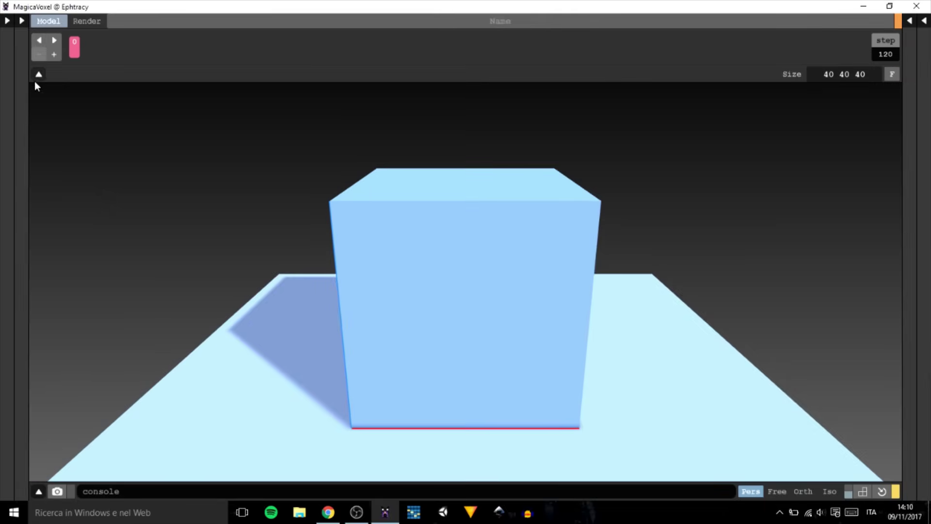
pyautogui.click(37, 73)
pyautogui.scroll(-1, 661, 252)
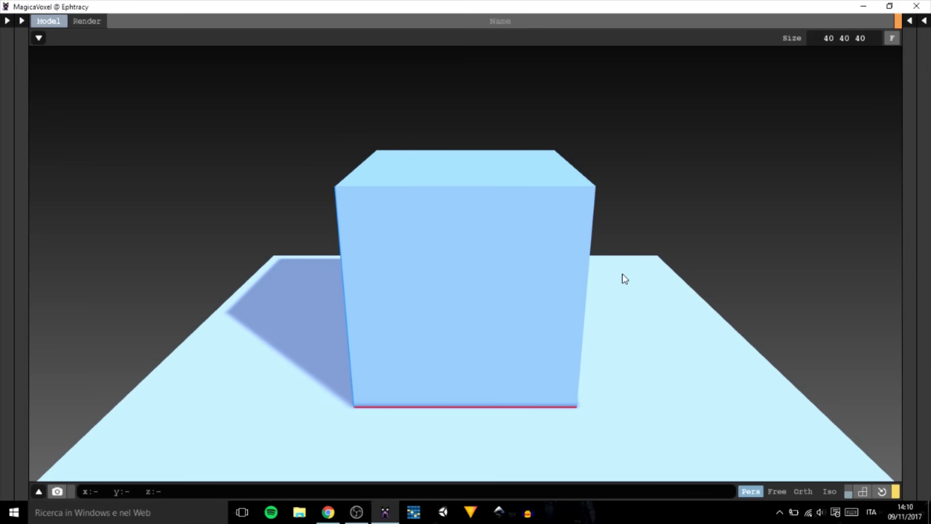
pyautogui.scroll(-3, 636, 272)
pyautogui.scroll(10, 619, 272)
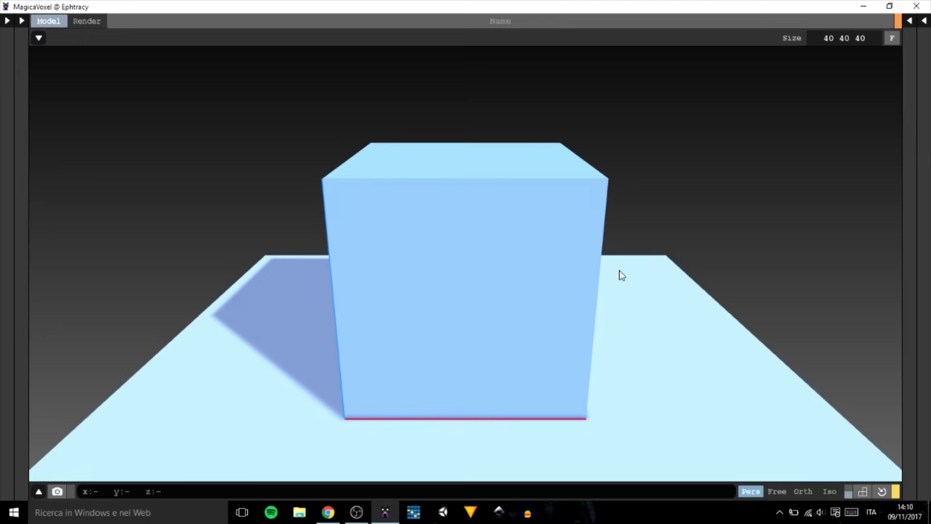
pyautogui.scroll(-6, 620, 268)
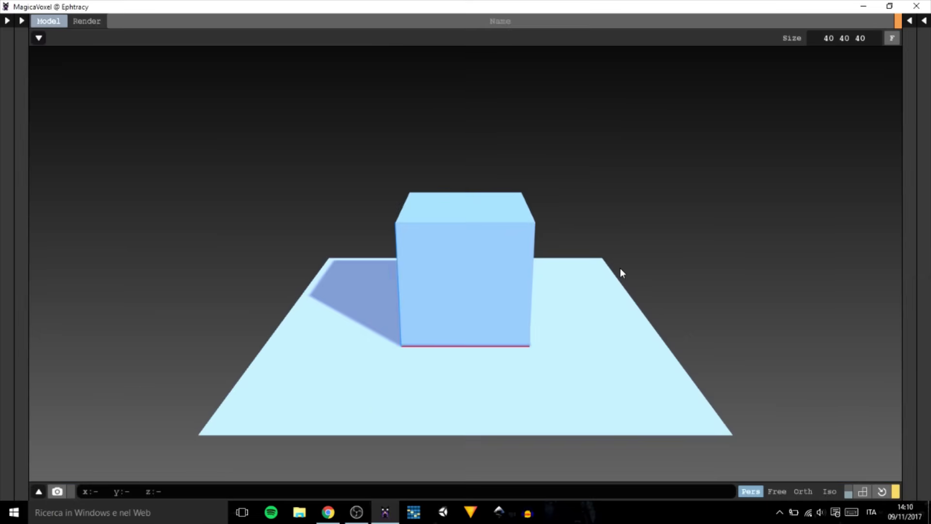
pyautogui.scroll(3, 630, 291)
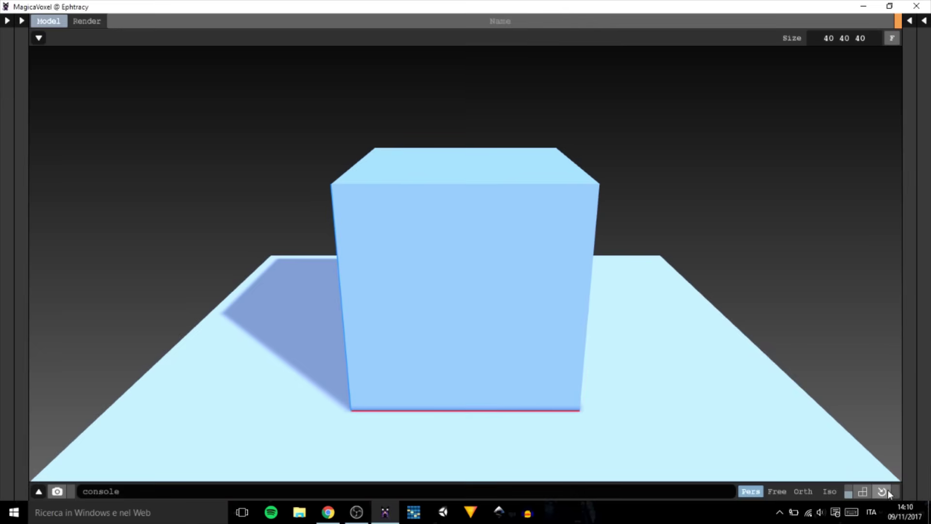
pyautogui.scroll(2, 680, 328)
pyautogui.scroll(-5, 679, 327)
pyautogui.scroll(4, 679, 328)
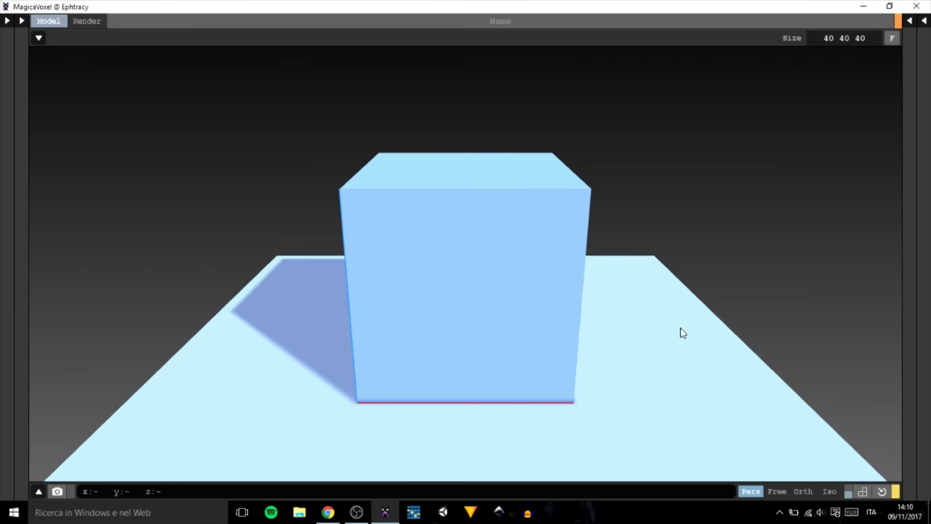
pyautogui.scroll(1, 679, 327)
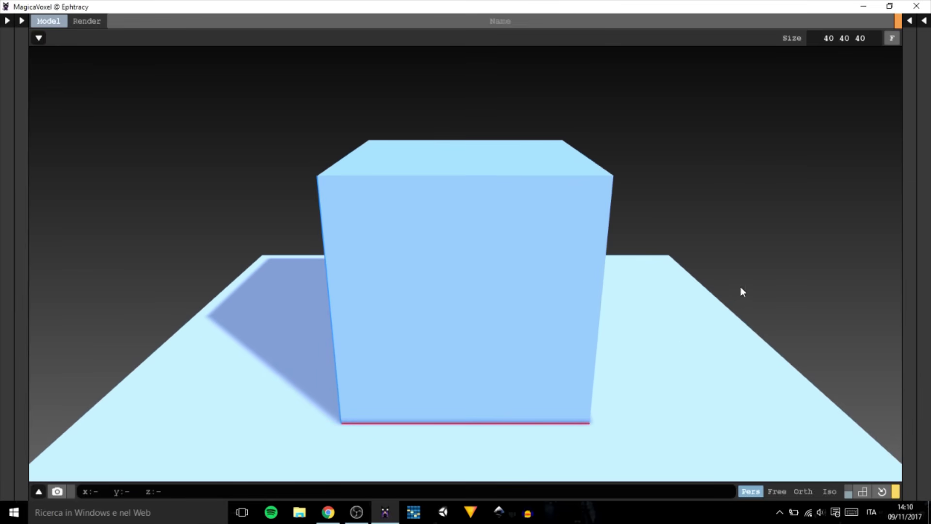